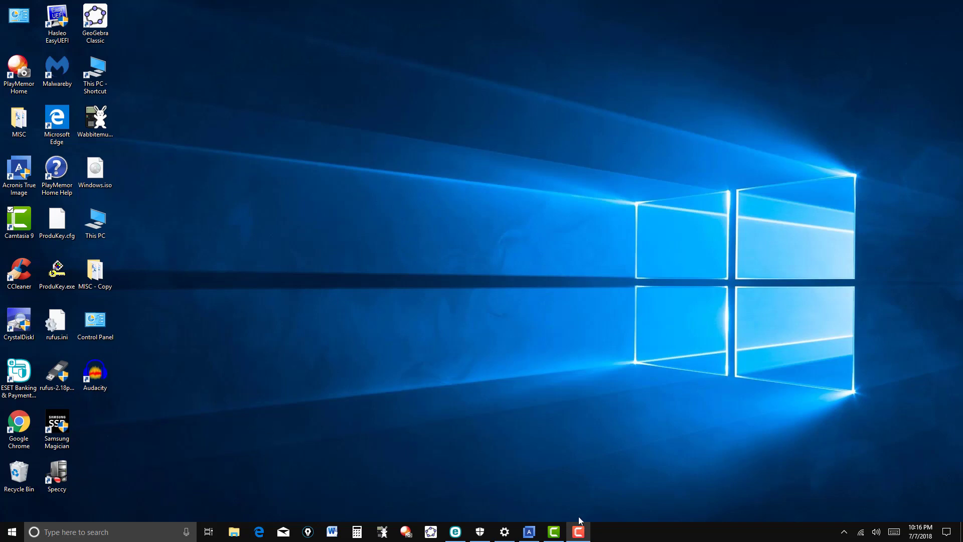
# - Switch to Acronis True Image and set the backup source to Entire PC
pyautogui.click(534, 536)
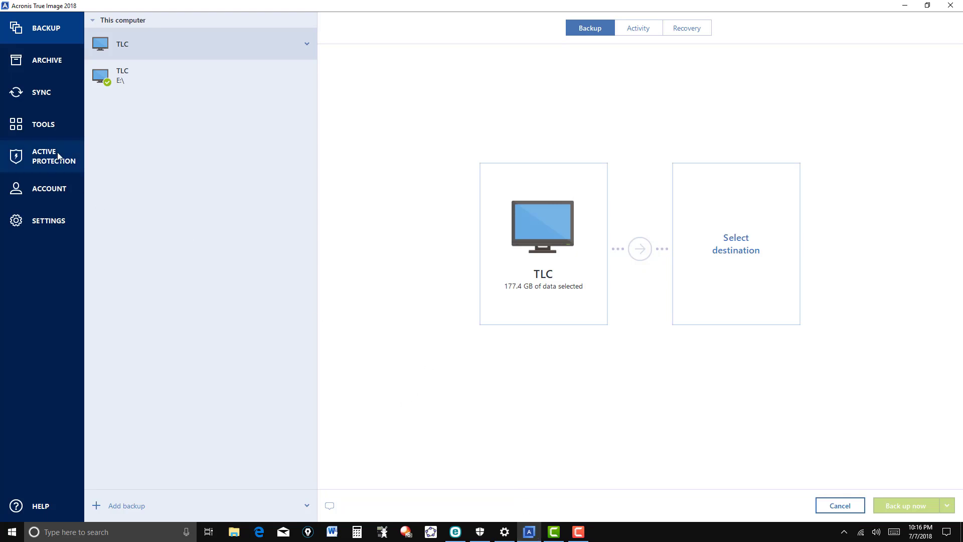
pyautogui.click(53, 125)
pyautogui.click(529, 298)
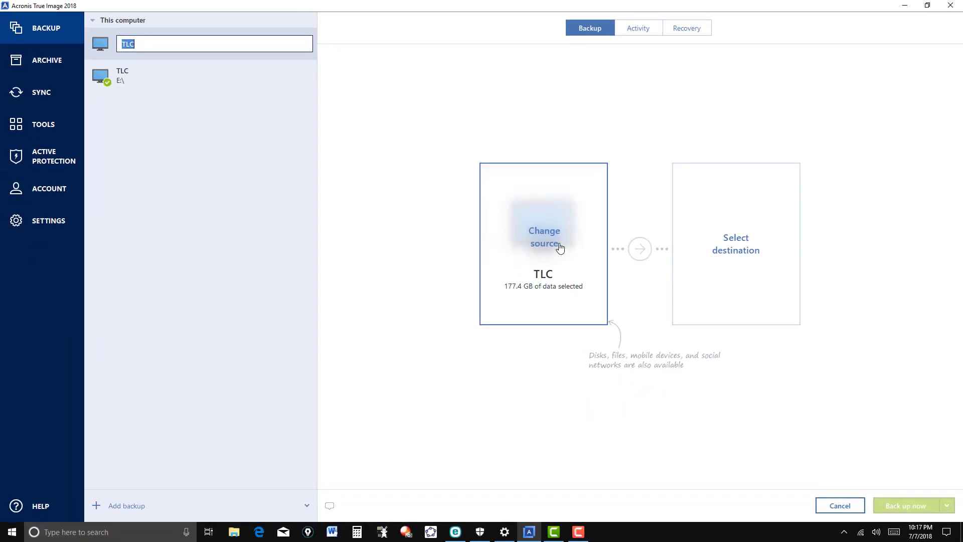
pyautogui.click(559, 251)
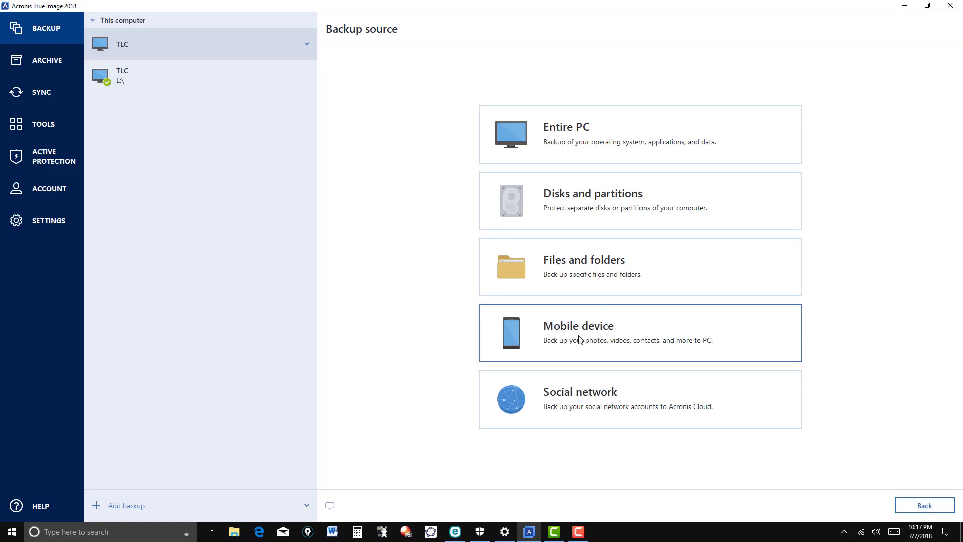
pyautogui.click(561, 155)
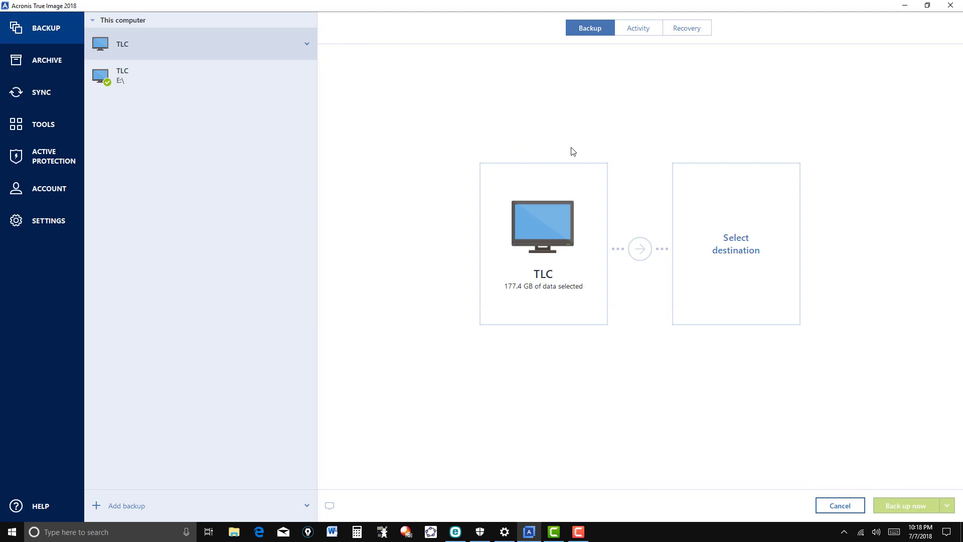
# - Set New Volume (E:) as the backup destination by browsing for a custom location
pyautogui.click(757, 254)
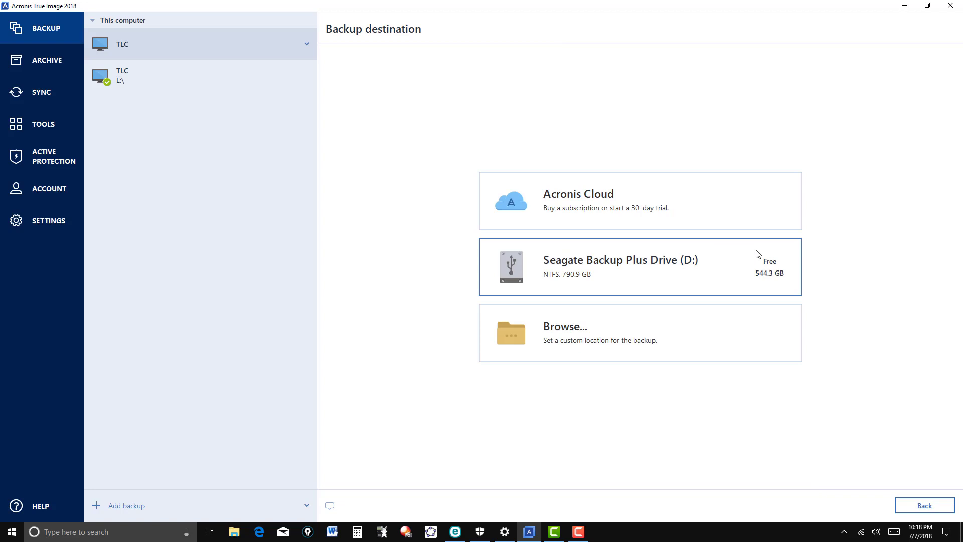
pyautogui.click(580, 337)
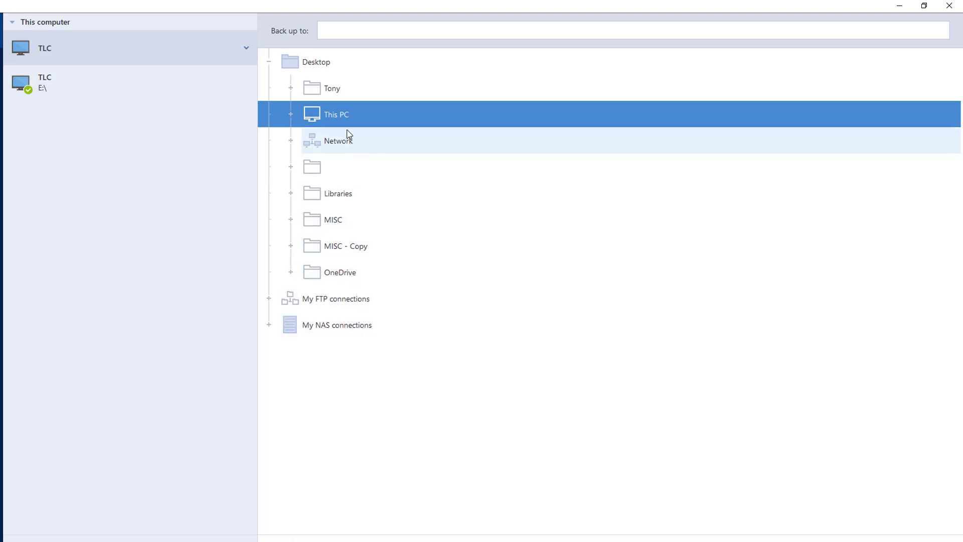
pyautogui.doubleClick(326, 116)
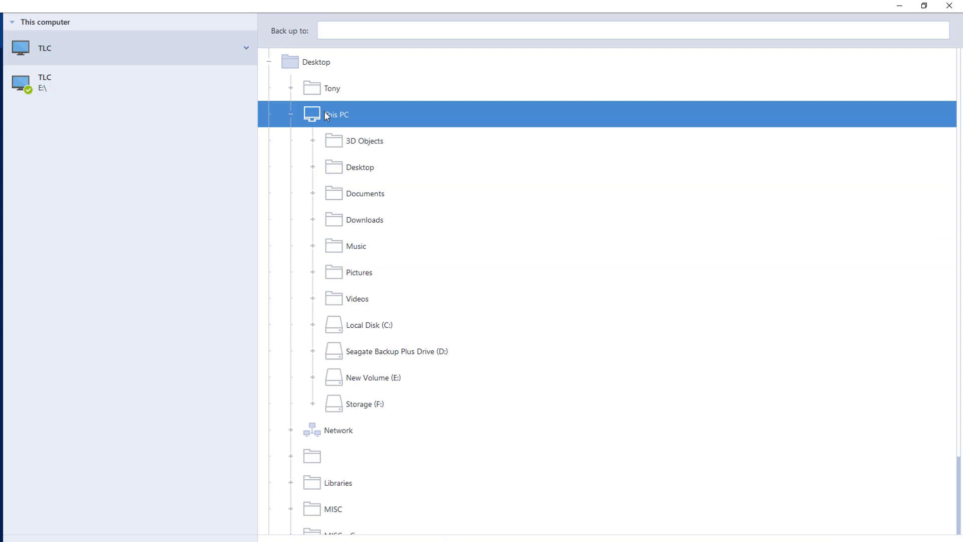
pyautogui.scroll(-3, 494, 213)
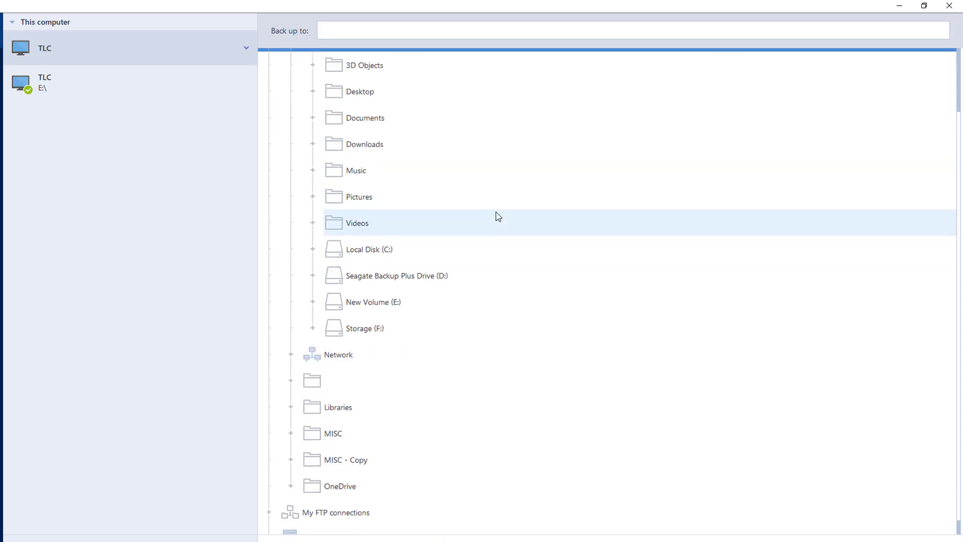
pyautogui.click(373, 312)
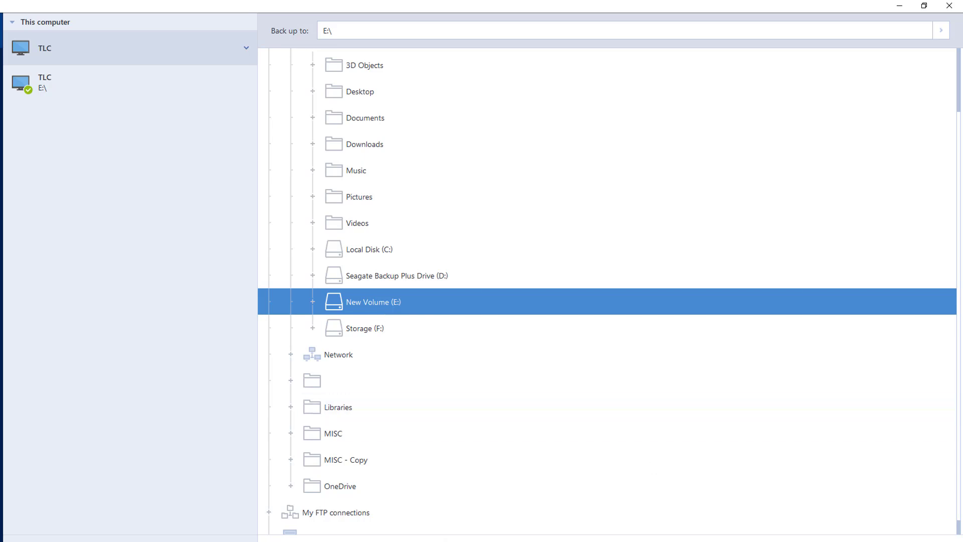
pyautogui.press('Return')
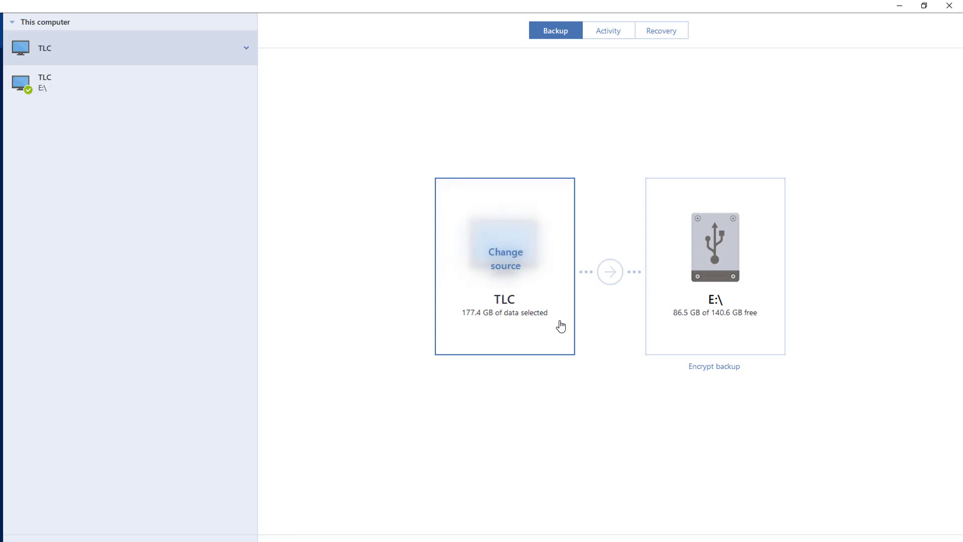
# - Change the backup destination to the Seagate Backup Plus Drive (D:)
pyautogui.click(740, 283)
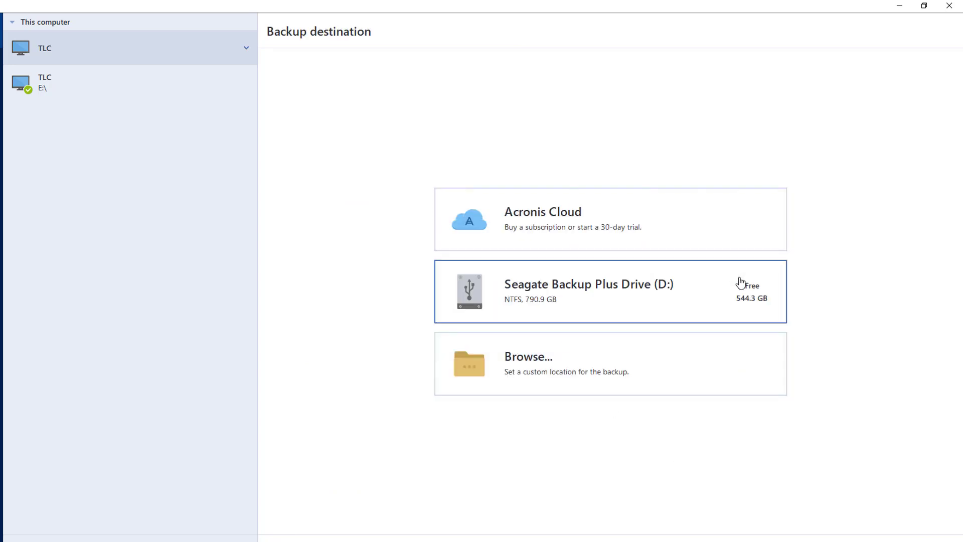
pyautogui.click(623, 301)
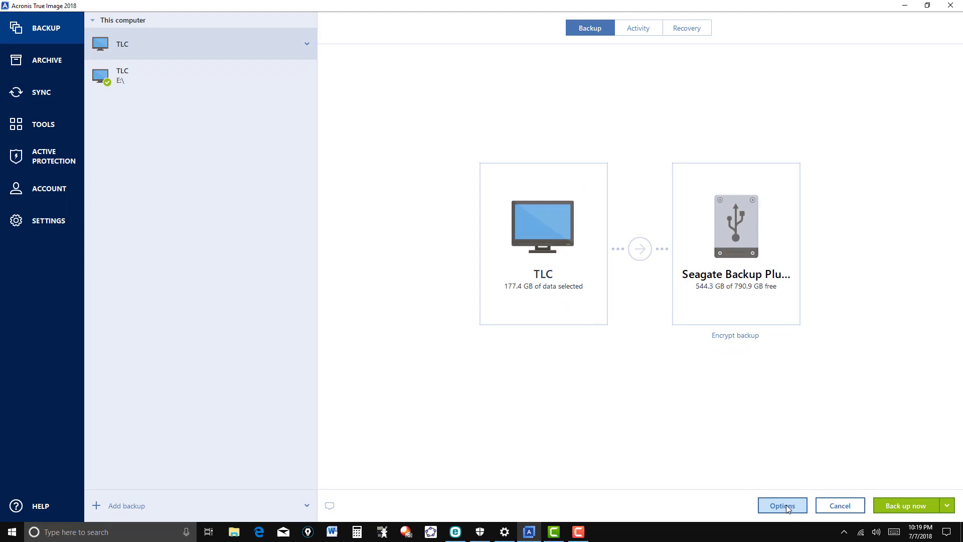
# - In the backup options, choose Do not schedule and enable validation of the backup when it is created
pyautogui.click(786, 504)
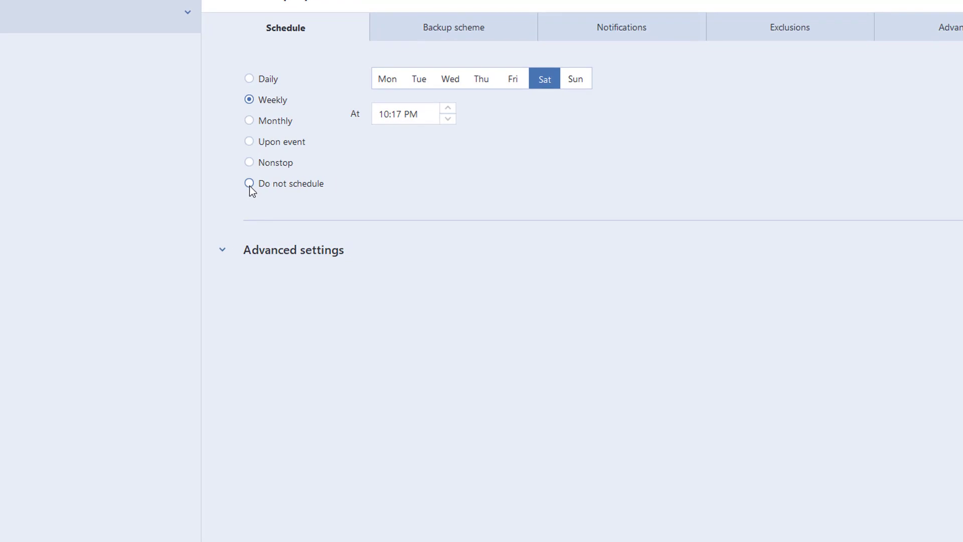
pyautogui.click(249, 184)
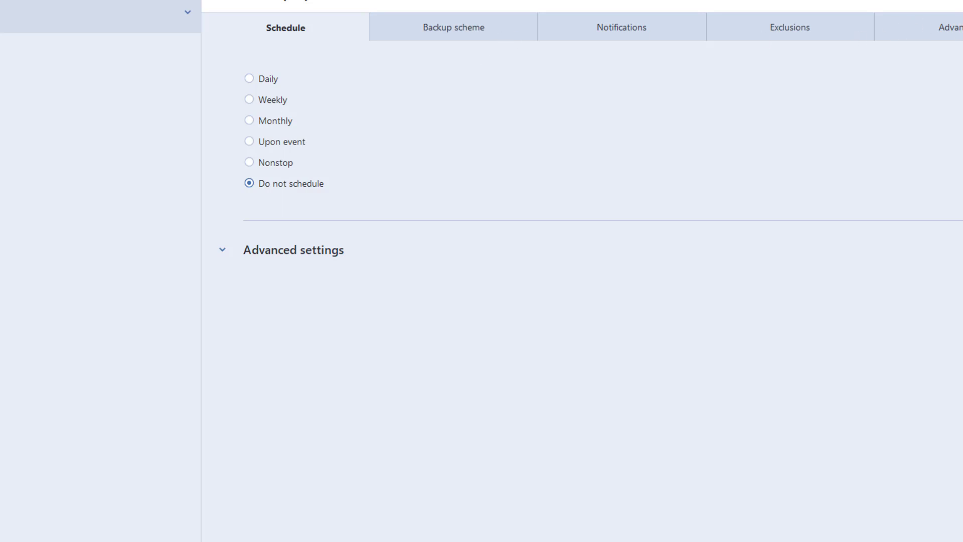
pyautogui.click(943, 27)
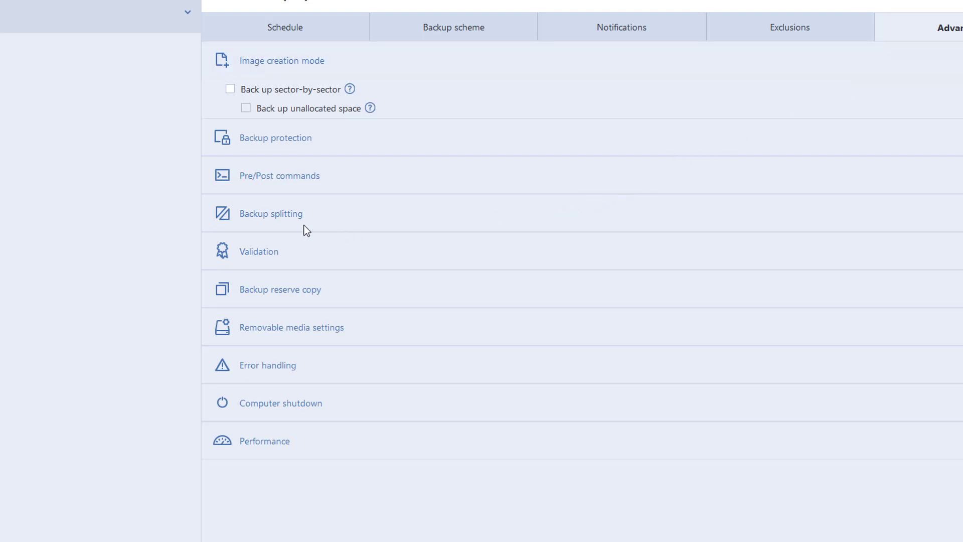
pyautogui.click(290, 266)
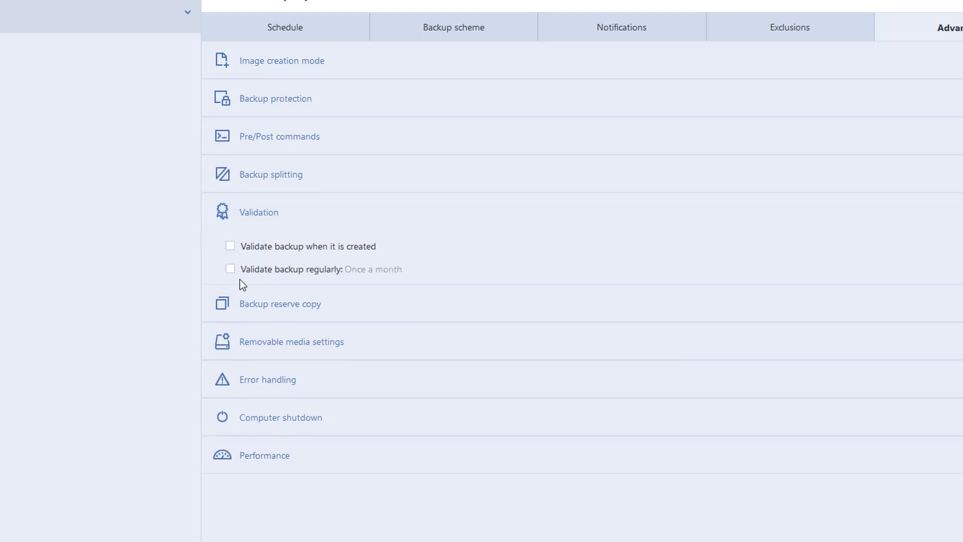
pyautogui.click(231, 247)
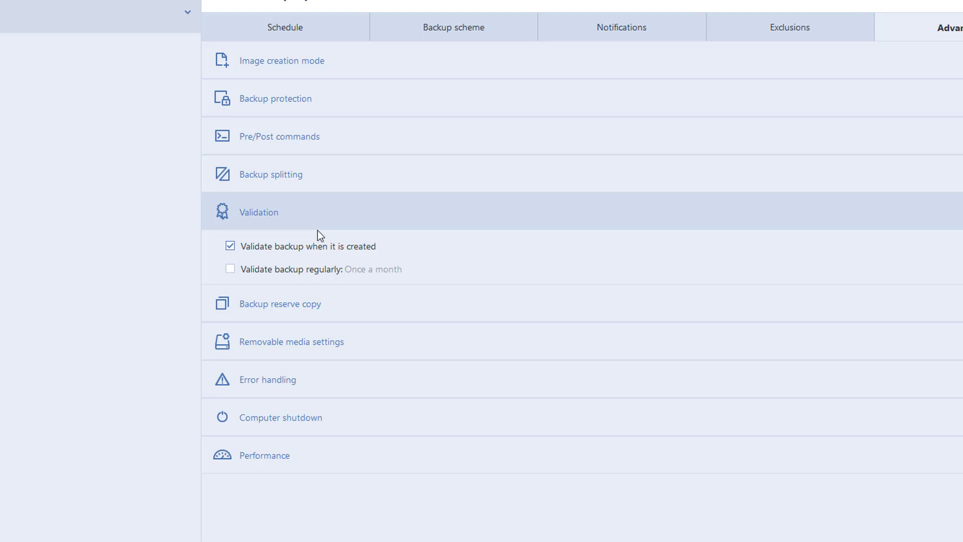
# - Review the backup protection, exclusion and notification options
pyautogui.click(251, 100)
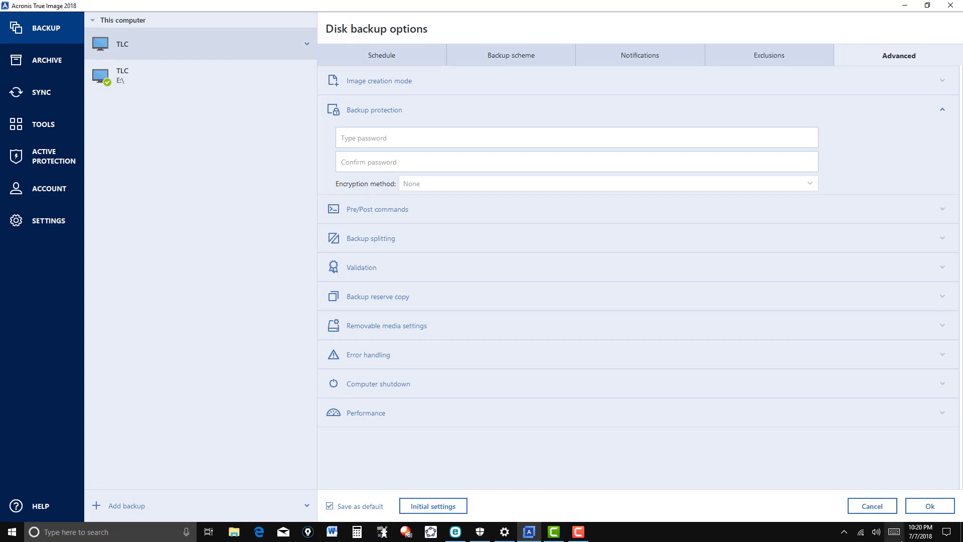
pyautogui.click(750, 59)
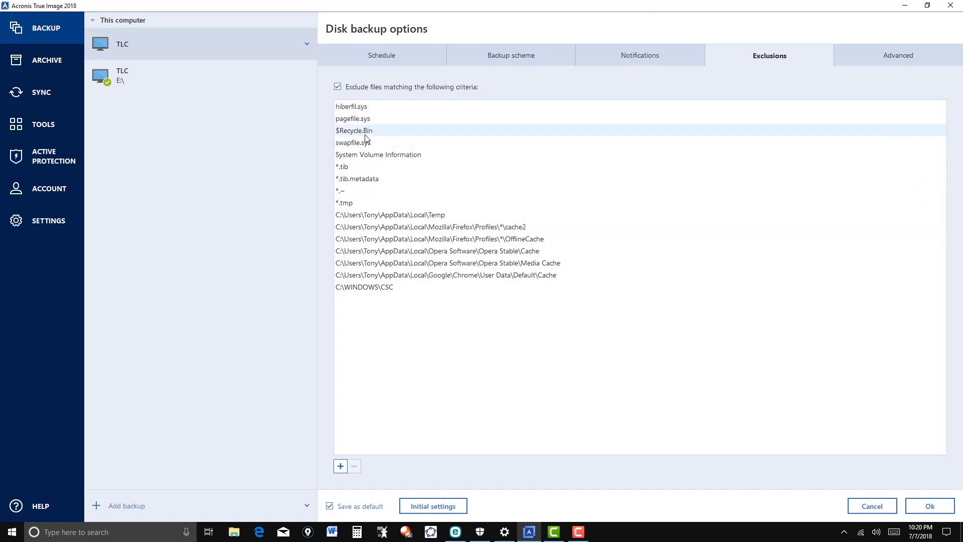
pyautogui.click(651, 58)
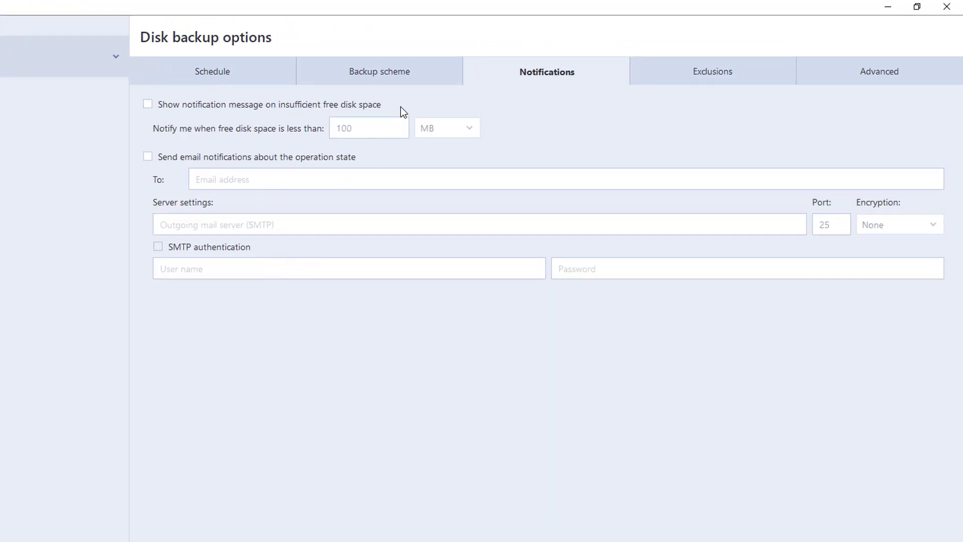
# - Set the backup scheme to Single version scheme
pyautogui.click(432, 76)
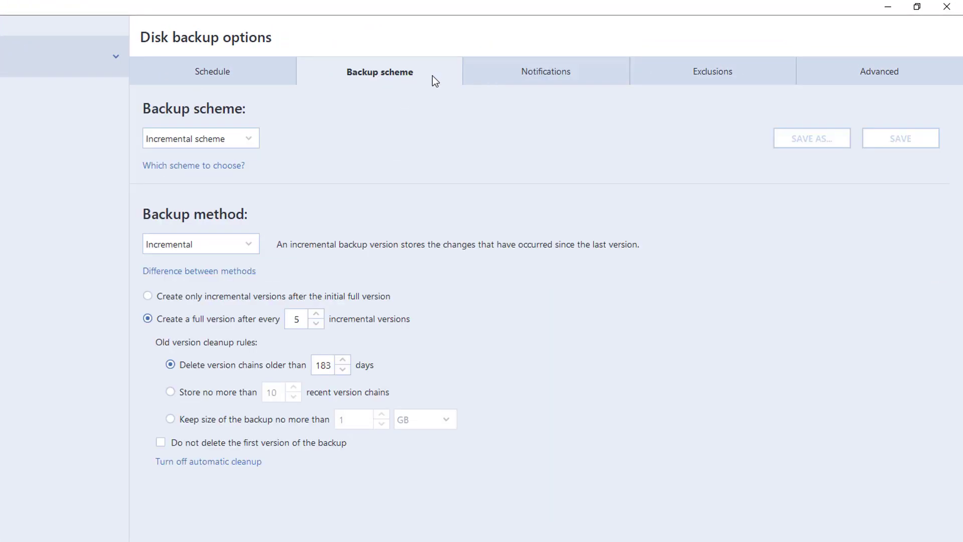
pyautogui.click(250, 143)
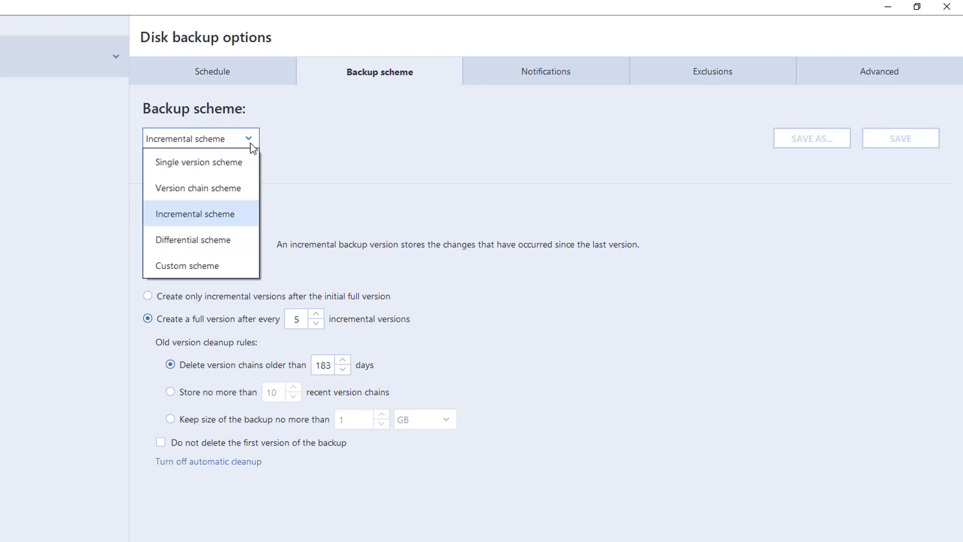
pyautogui.click(219, 161)
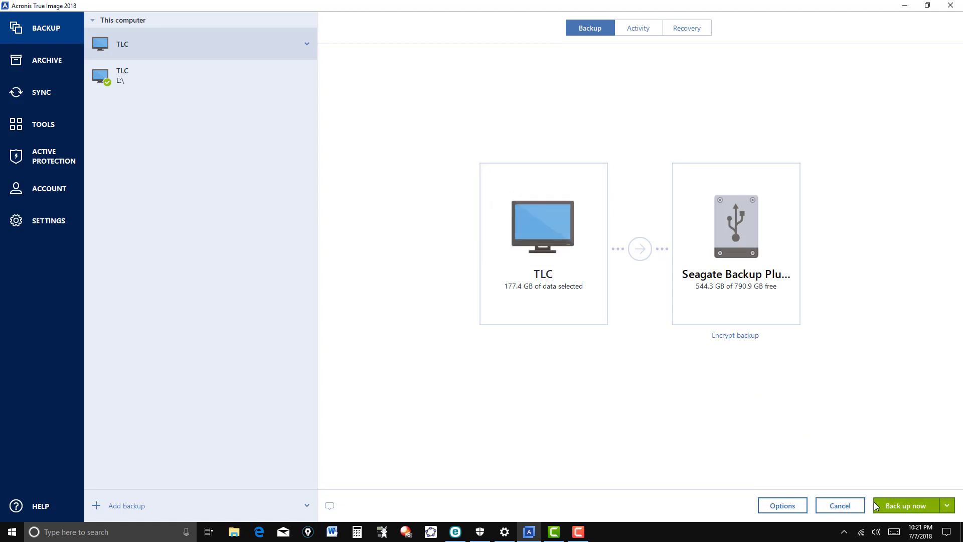
# - Run the backup of the entire PC immediately and dismiss its validation message
pyautogui.click(925, 508)
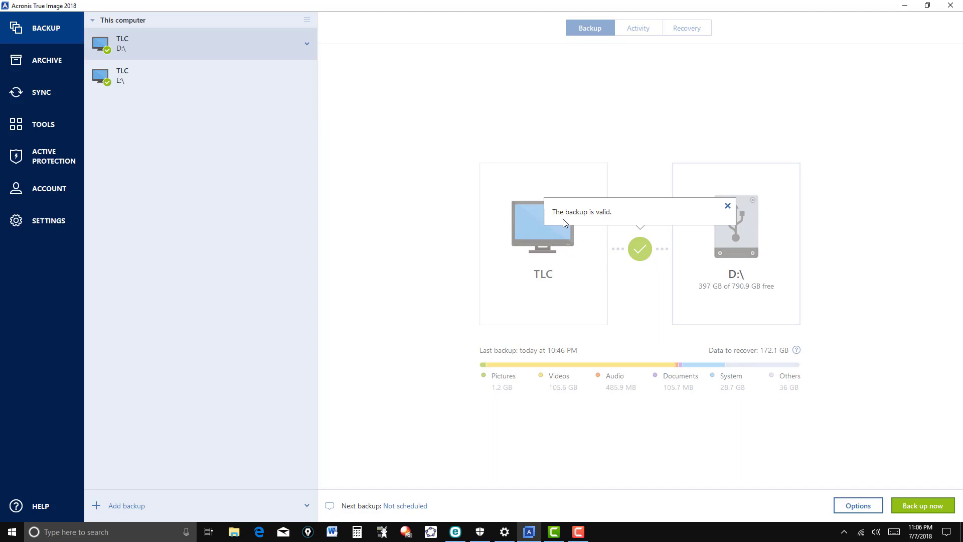
pyautogui.click(728, 206)
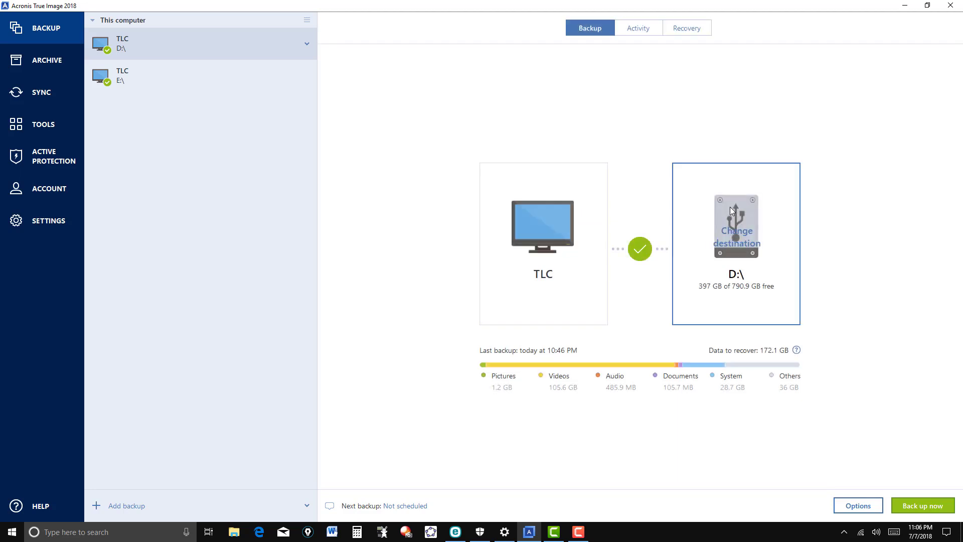
# - Review the operations available for the backup stored on D:\ without running any of them
pyautogui.click(306, 46)
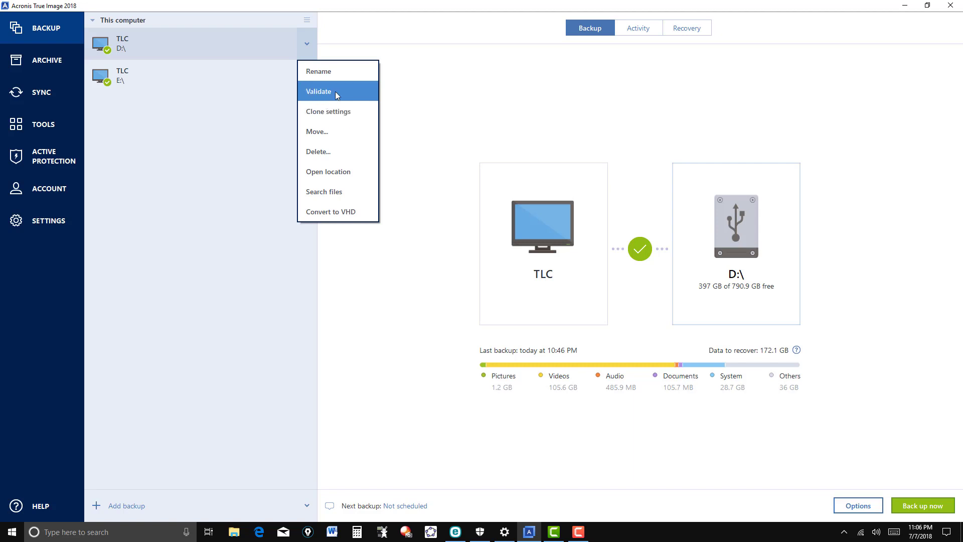
pyautogui.click(248, 116)
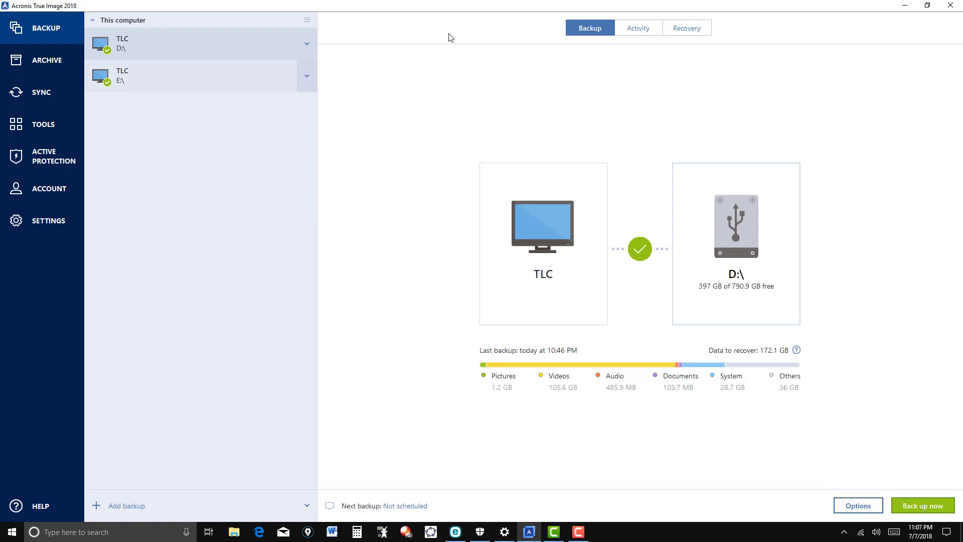
# - Minimize the backup program and open the Seagate Backup Plus Drive (D:) in File Explorer
pyautogui.click(905, 5)
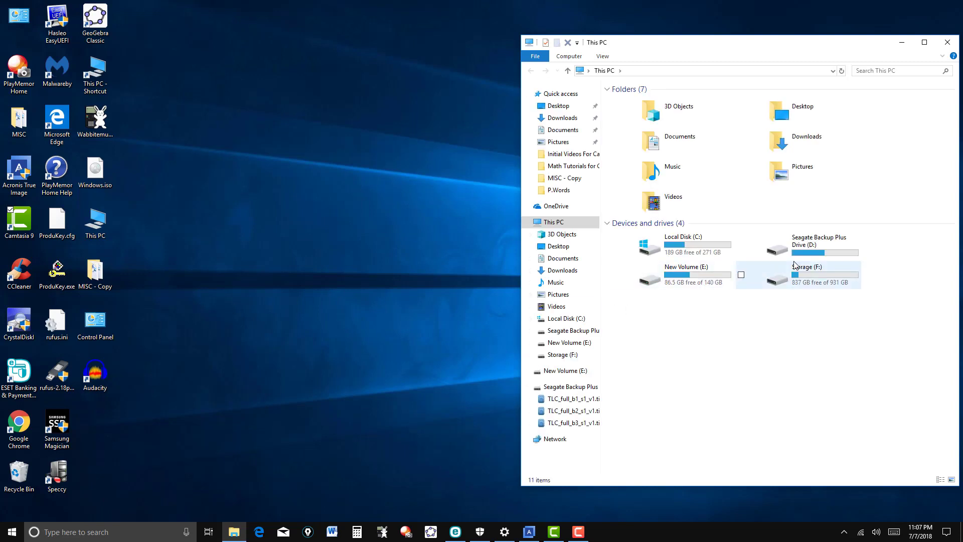
pyautogui.click(808, 253)
pyautogui.doubleClick(808, 254)
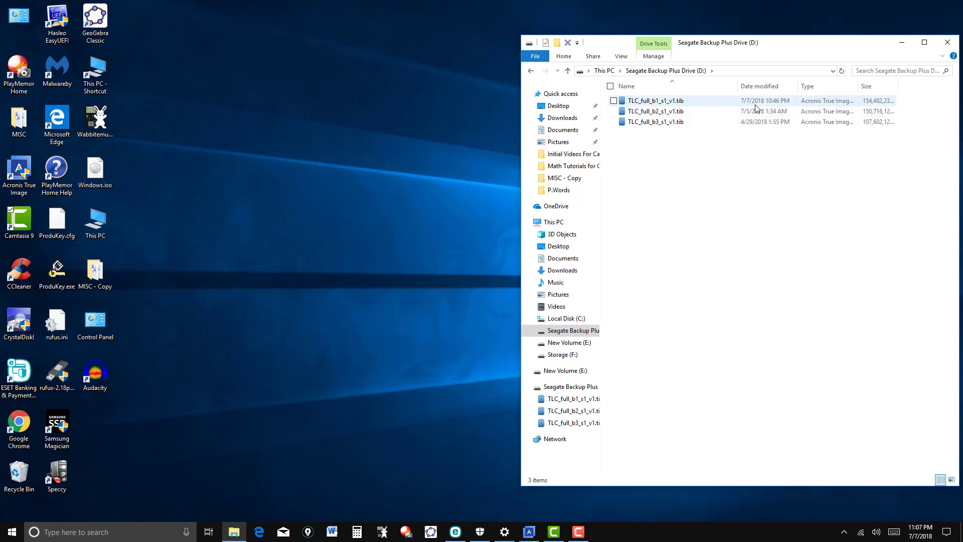
# - Inspect the C: drive contents inside the TLC_full_b1_s1_v1.tib backup, and close both File Explorer windows
pyautogui.click(622, 103)
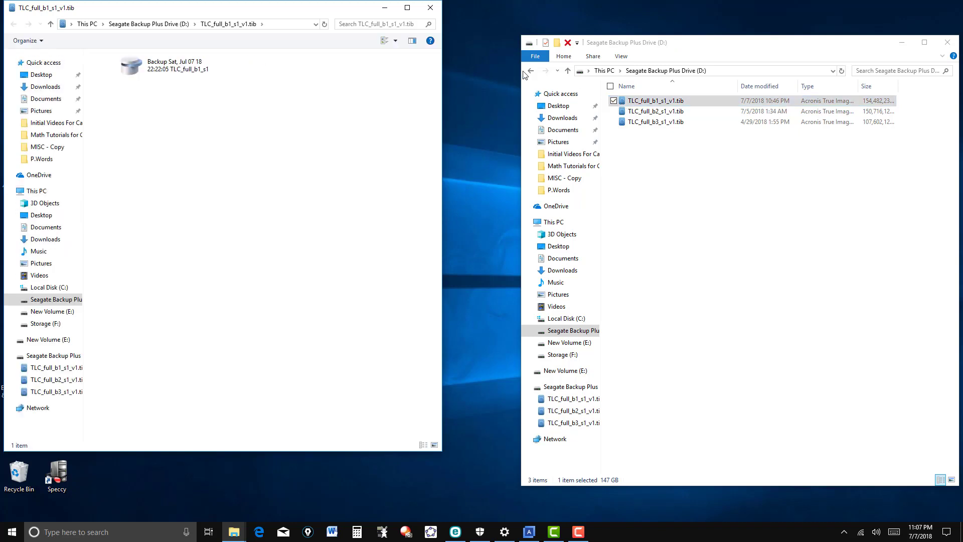
pyautogui.doubleClick(129, 66)
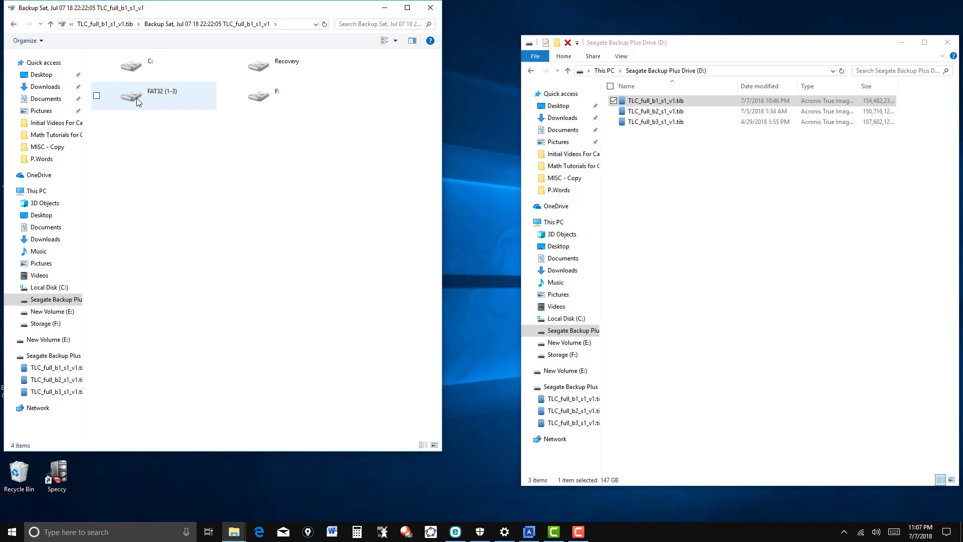
pyautogui.doubleClick(132, 69)
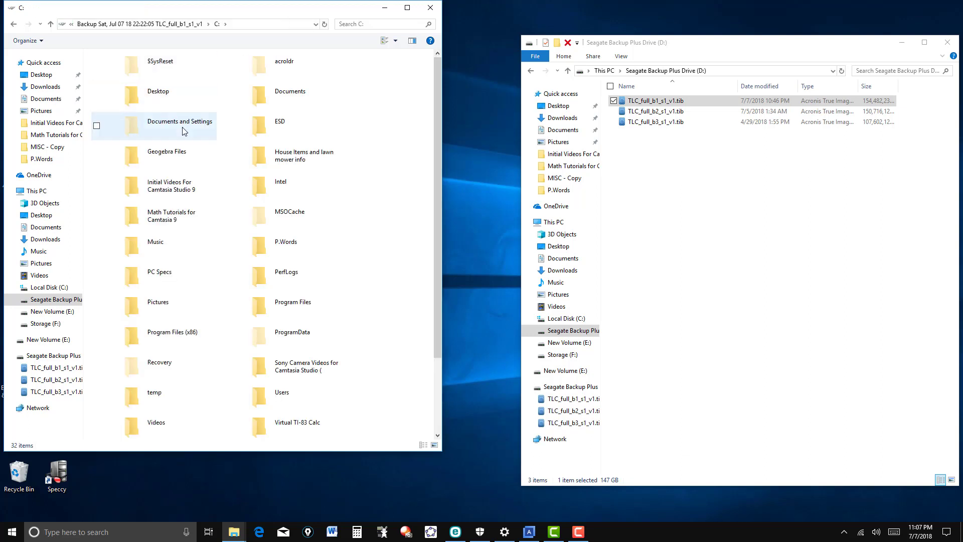
pyautogui.scroll(-3, 185, 131)
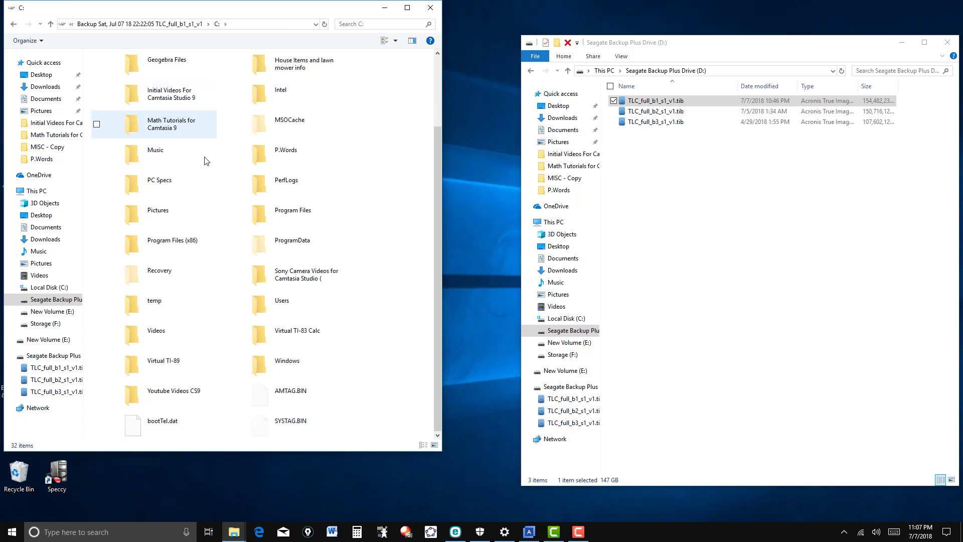
pyautogui.click(430, 8)
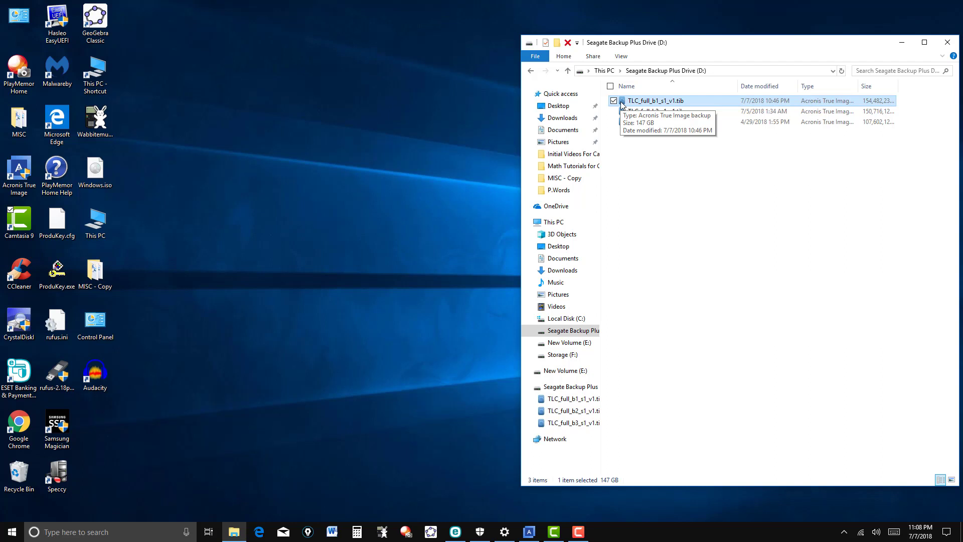
pyautogui.click(948, 44)
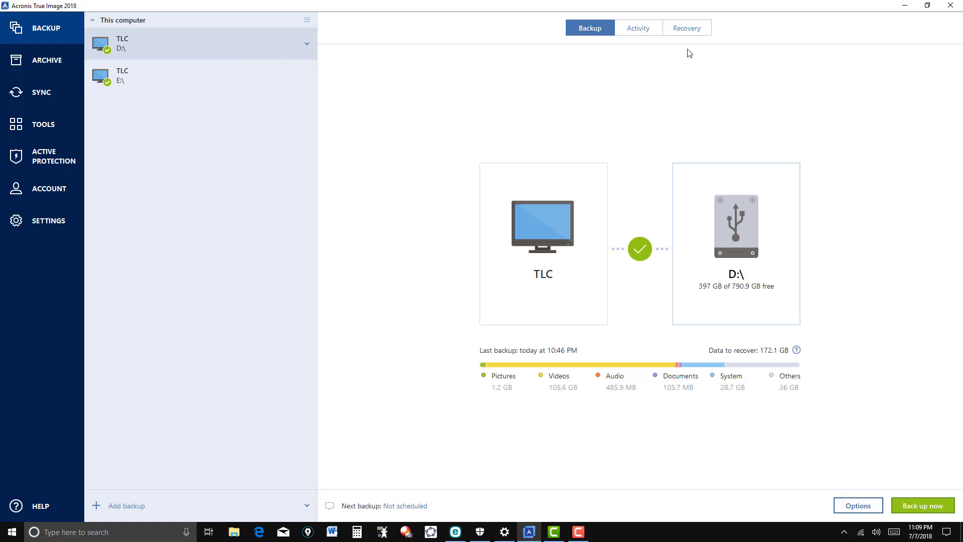
# - Return to Acronis True Image and examine the recovery view of the D:\ backup
pyautogui.click(687, 33)
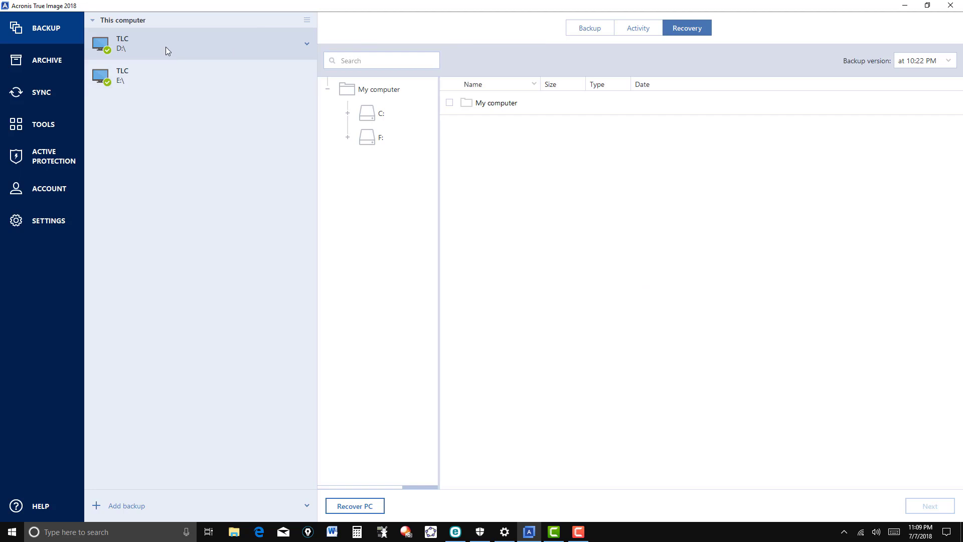
pyautogui.click(183, 82)
pyautogui.click(206, 46)
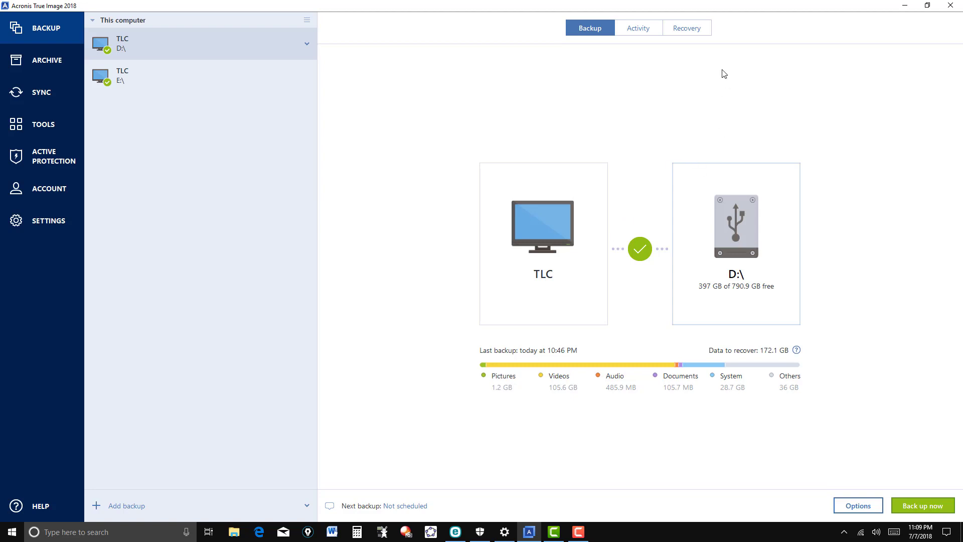
pyautogui.click(697, 28)
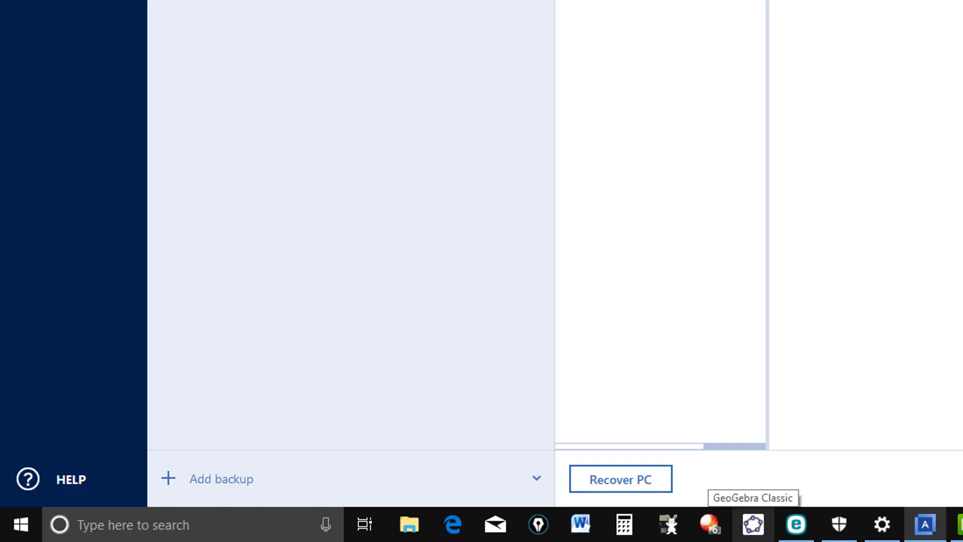
pyautogui.moveTo(793, 527)
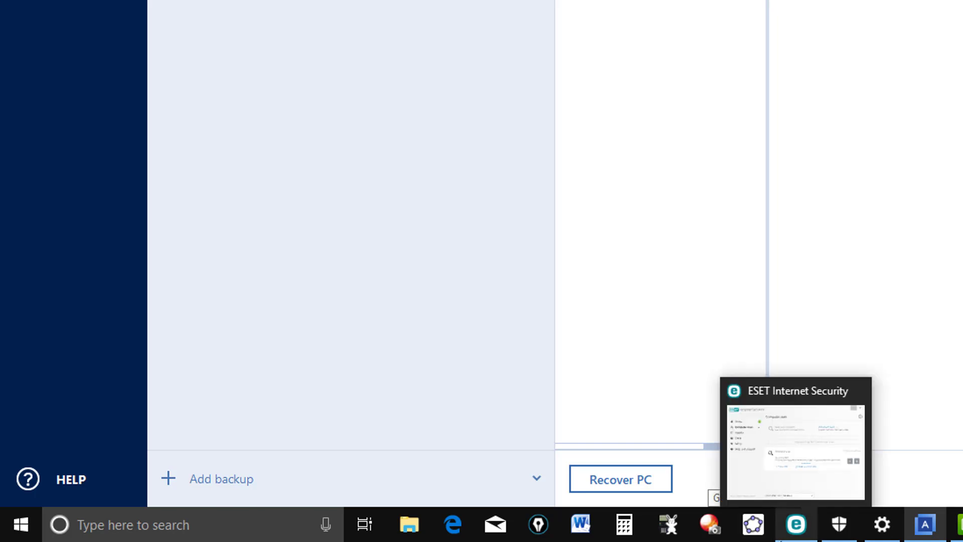